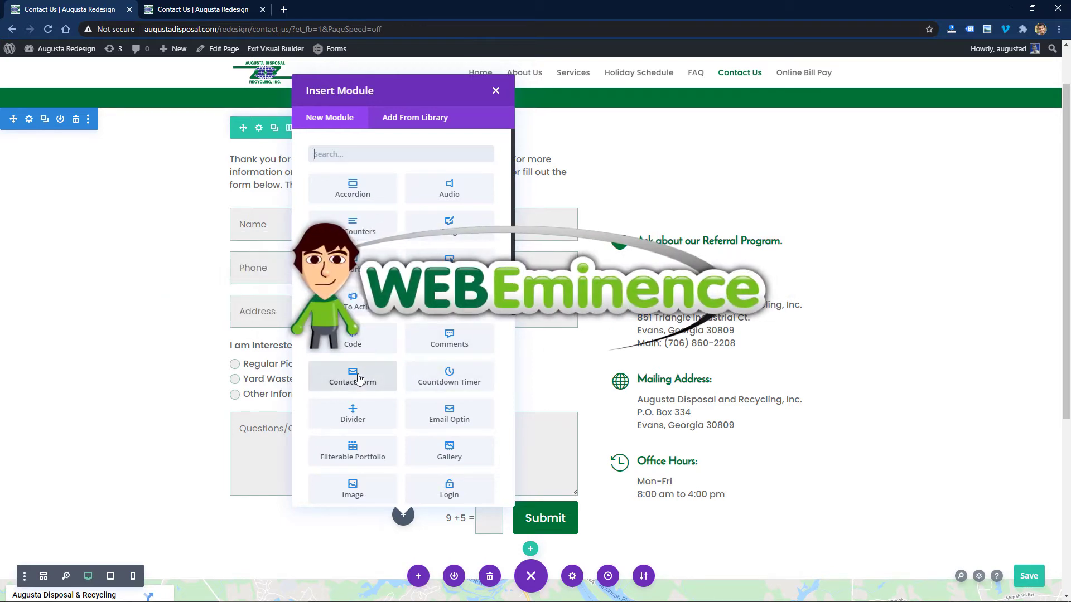
# - Insert a Contact Form module with one added field and confirm its settings
pyautogui.click(359, 380)
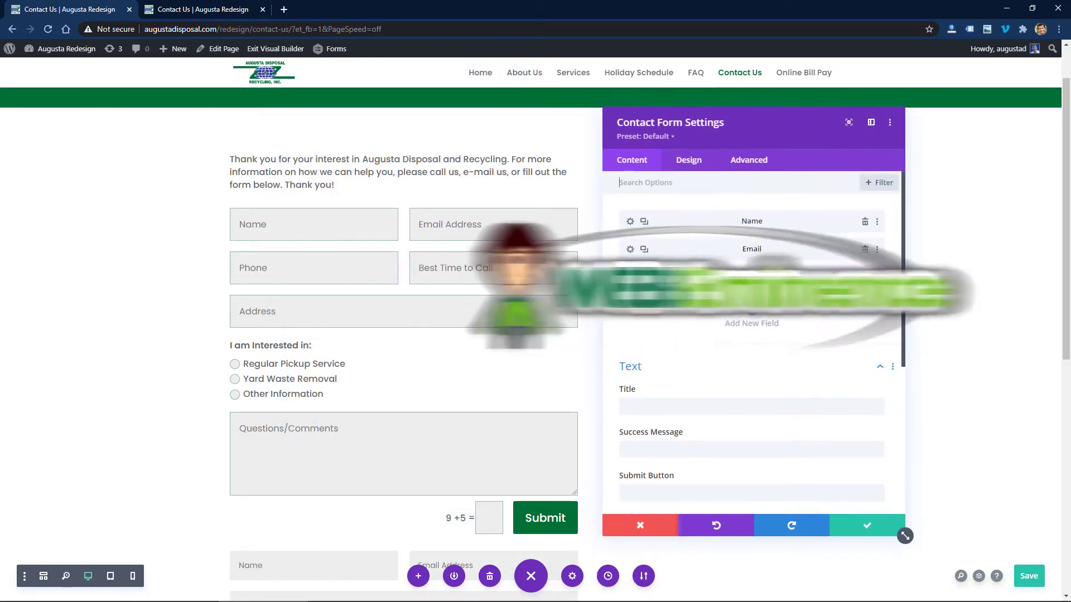
pyautogui.click(752, 307)
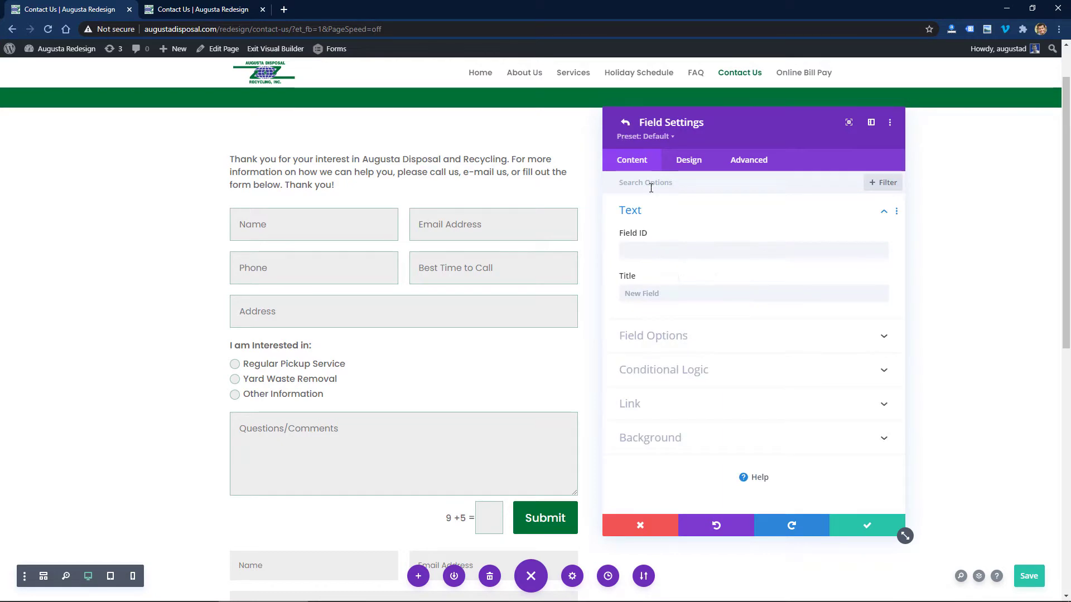
pyautogui.click(690, 333)
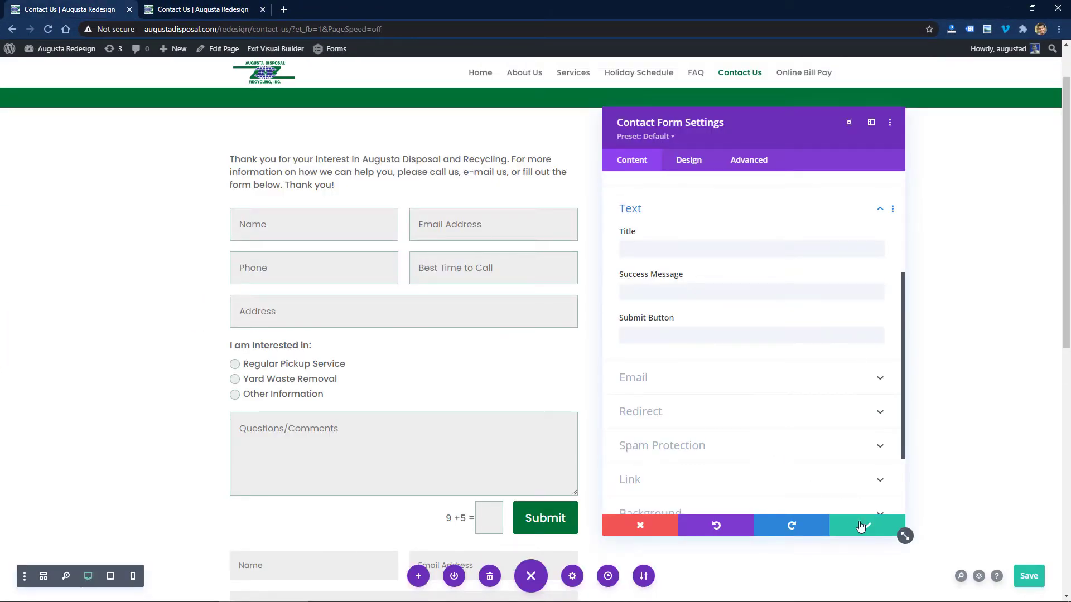
pyautogui.click(867, 526)
# - Delete the duplicate second contact form so only the original remains
pyautogui.scroll(-2, 478, 332)
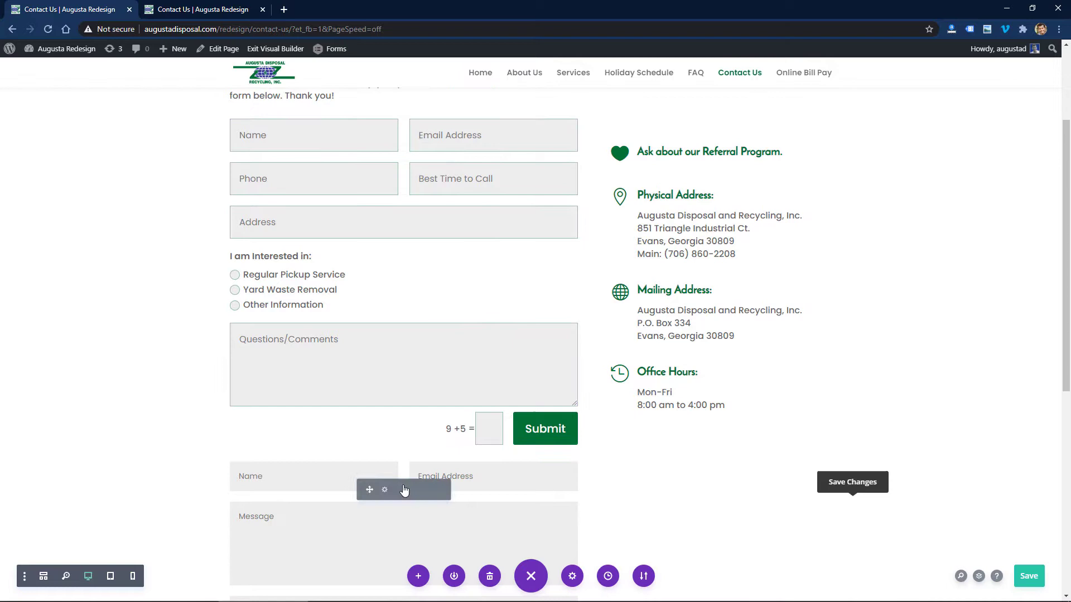
pyautogui.moveTo(402, 493)
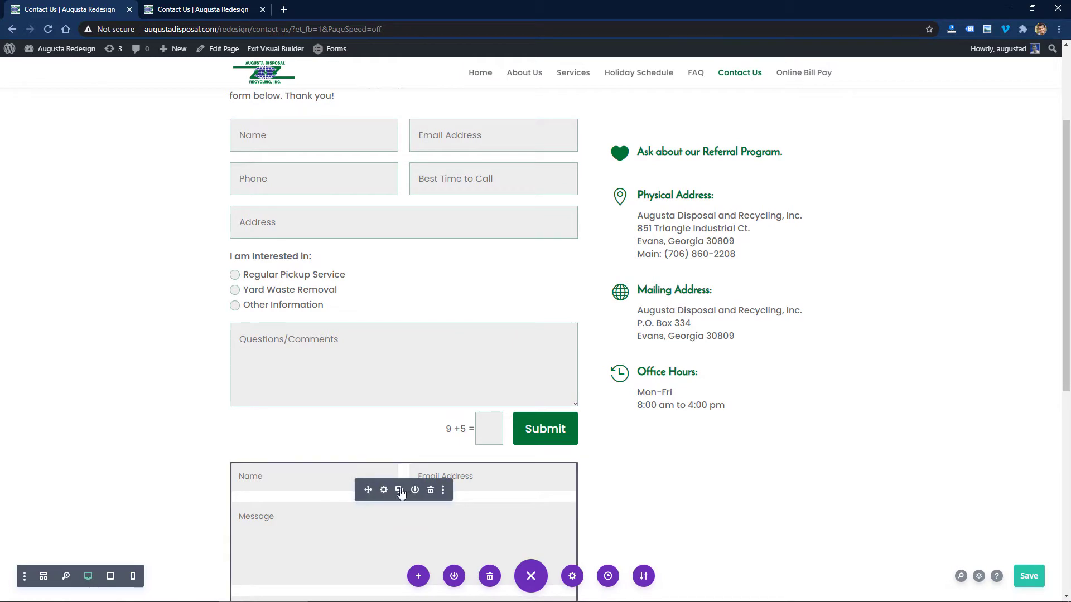
pyautogui.click(431, 490)
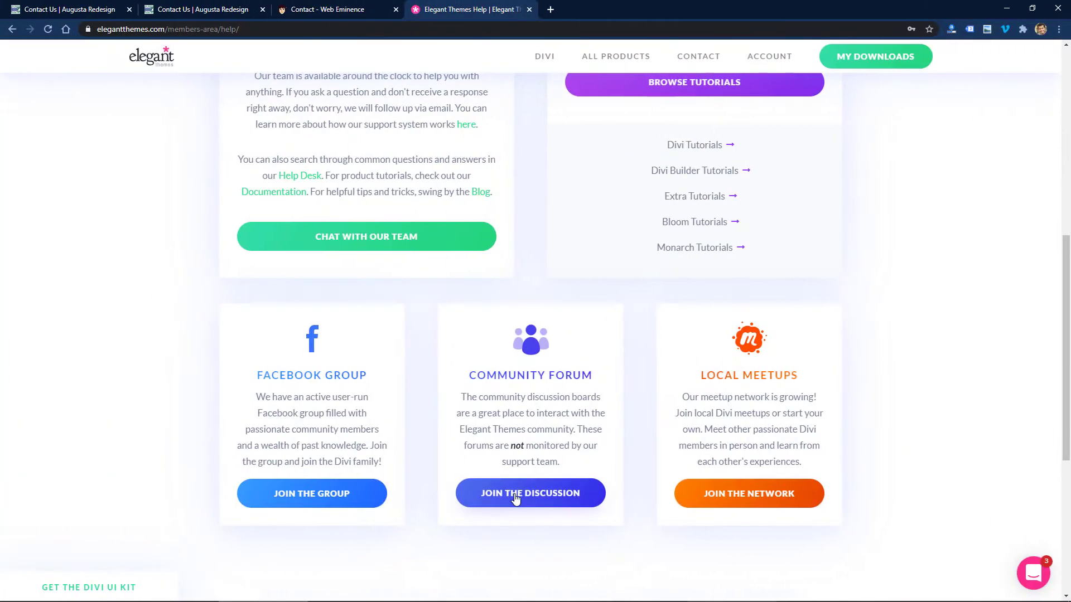
# - Search the Elegant Themes community forum for 'divi contact form subject line'
pyautogui.click(513, 497)
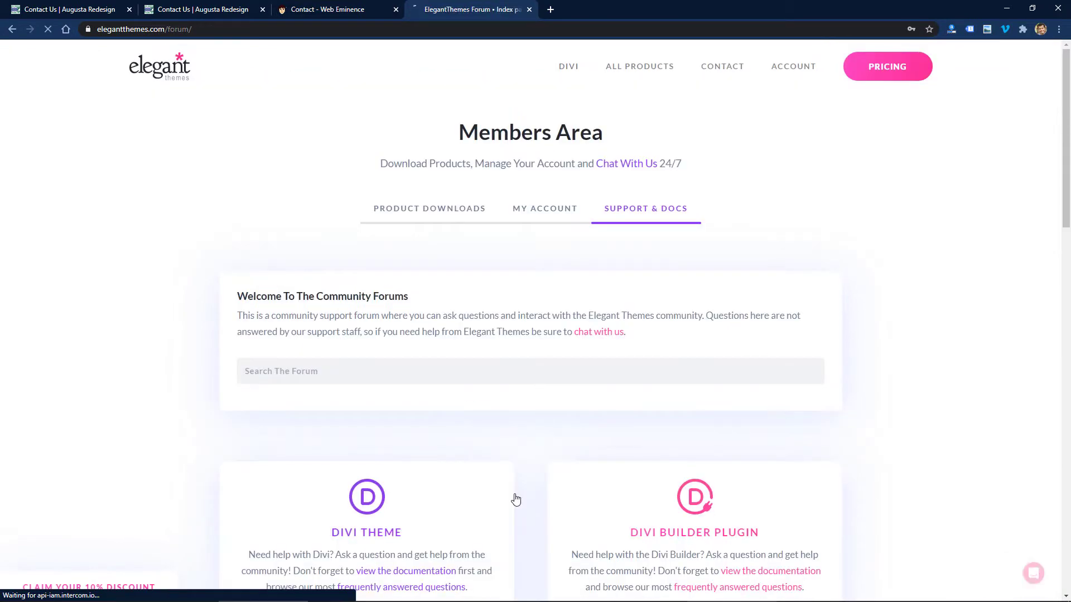
pyautogui.click(276, 233)
pyautogui.write('div')
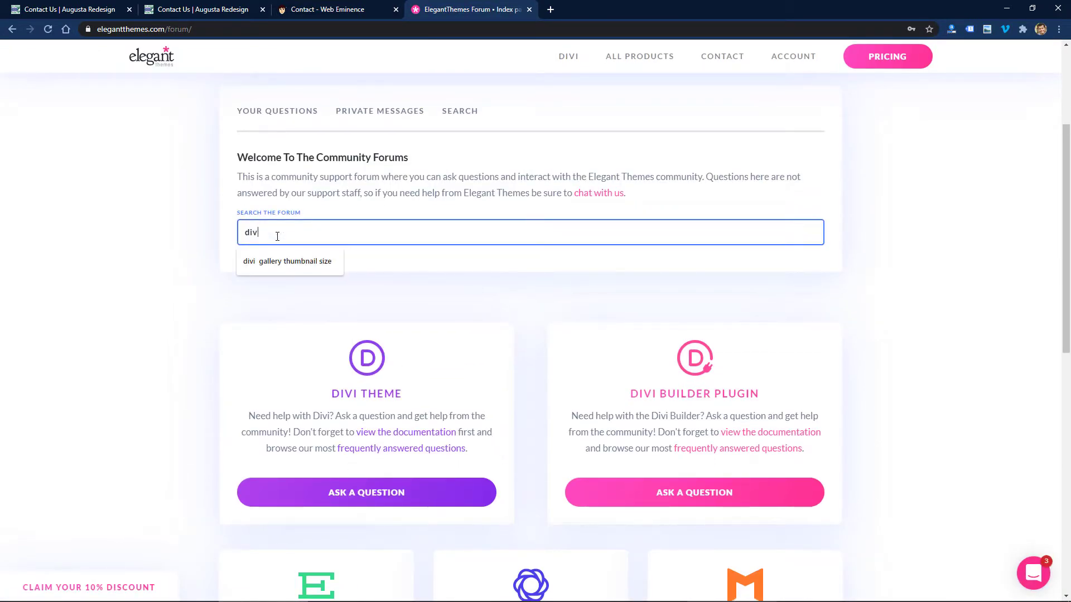
pyautogui.write('i contact form subject line')
pyautogui.press('Return')
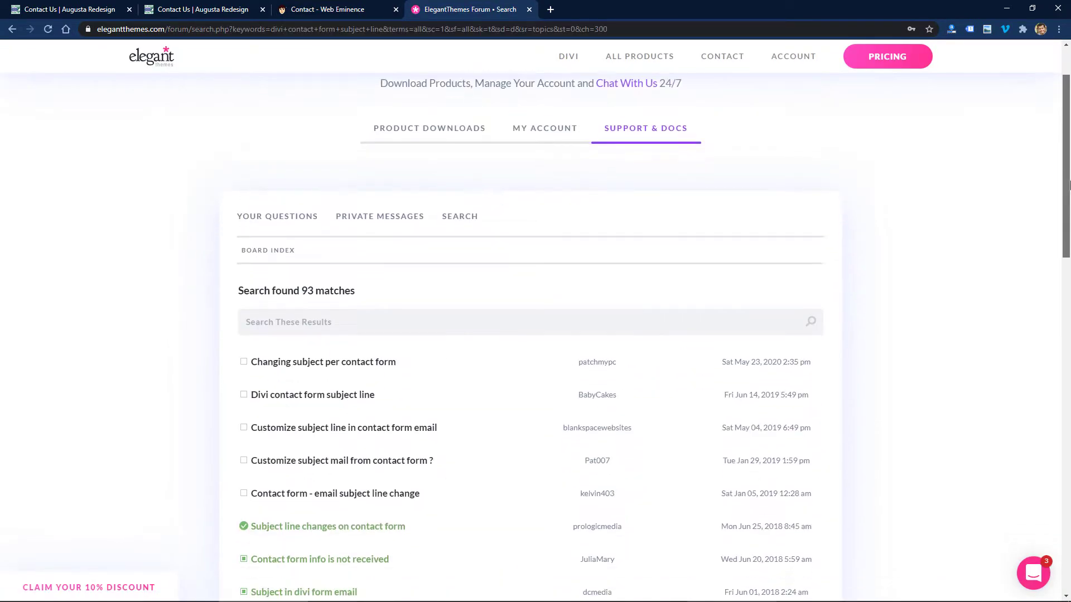
# - Read the 'Customize subject mail from contact form ?' thread, then close the forum
pyautogui.scroll(-5, 1069, 267)
pyautogui.scroll(-2, 1069, 268)
pyautogui.scroll(2, 1069, 267)
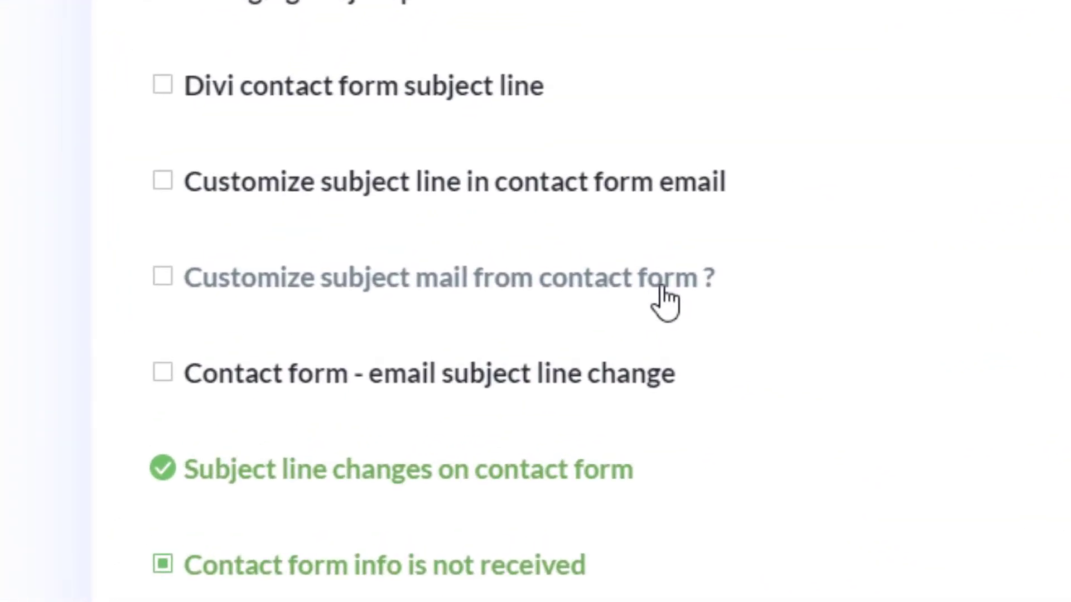
pyautogui.click(662, 288)
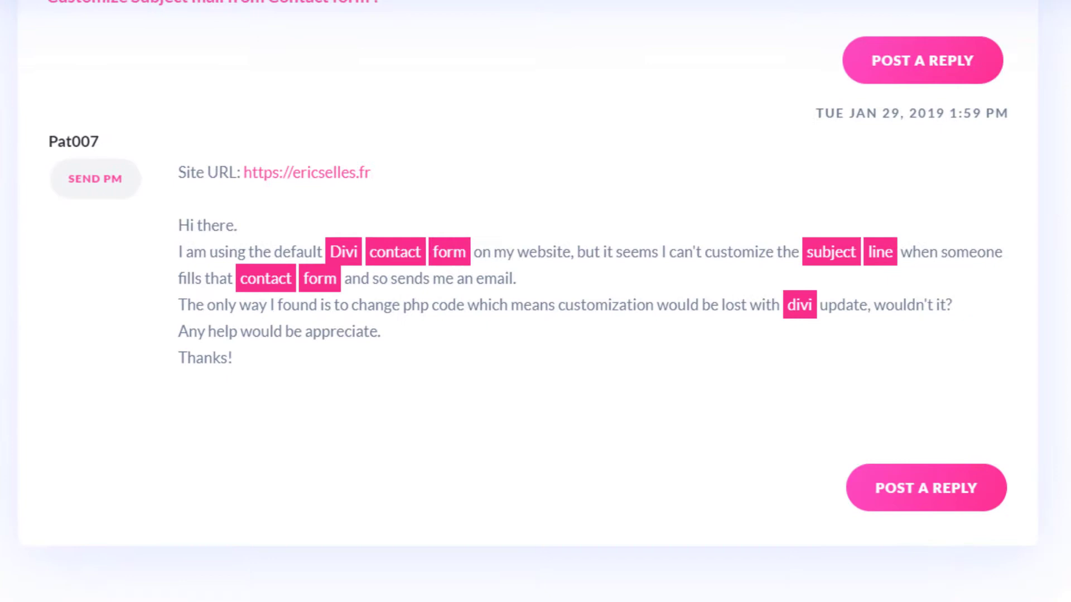
pyautogui.hotkey('alt', 'Left')
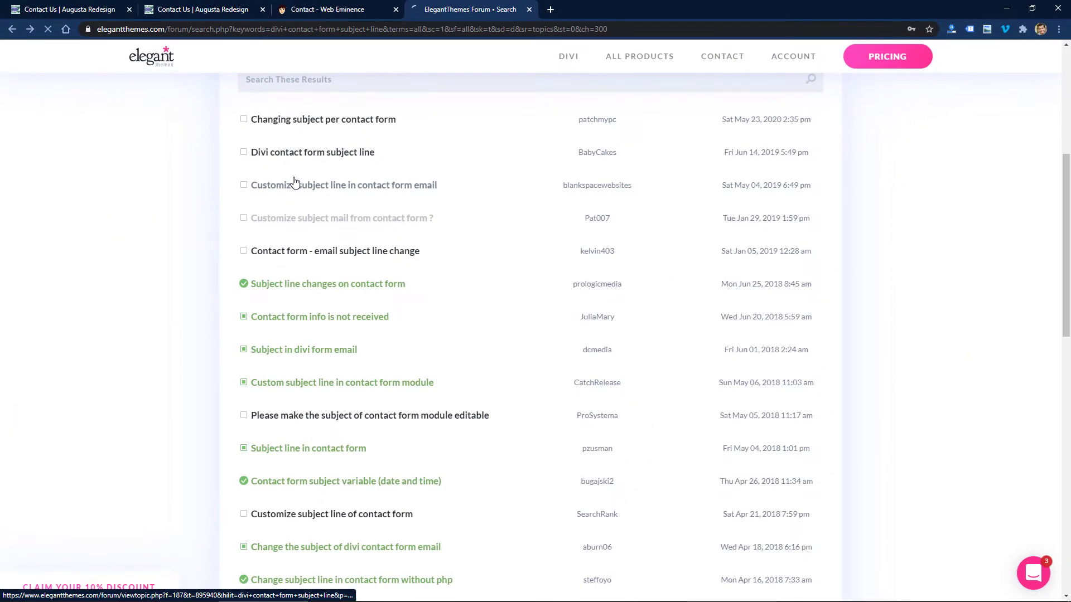
pyautogui.hotkey('ctrl', 'w')
pyautogui.click(841, 117)
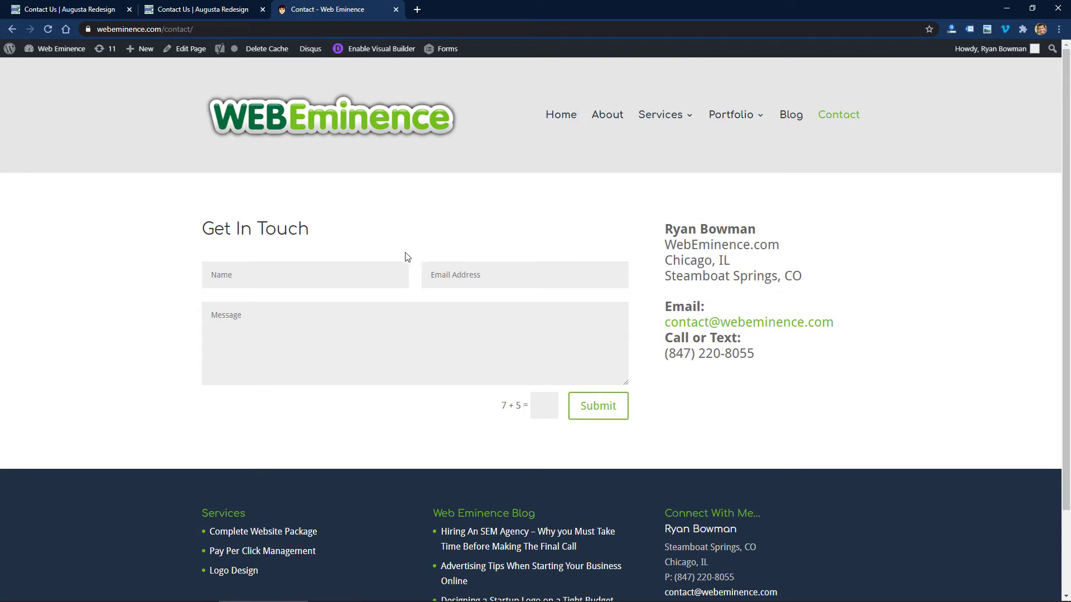
# - Dismiss the Name field's autofill suggestions and close the Web Eminence contact page
pyautogui.click(301, 274)
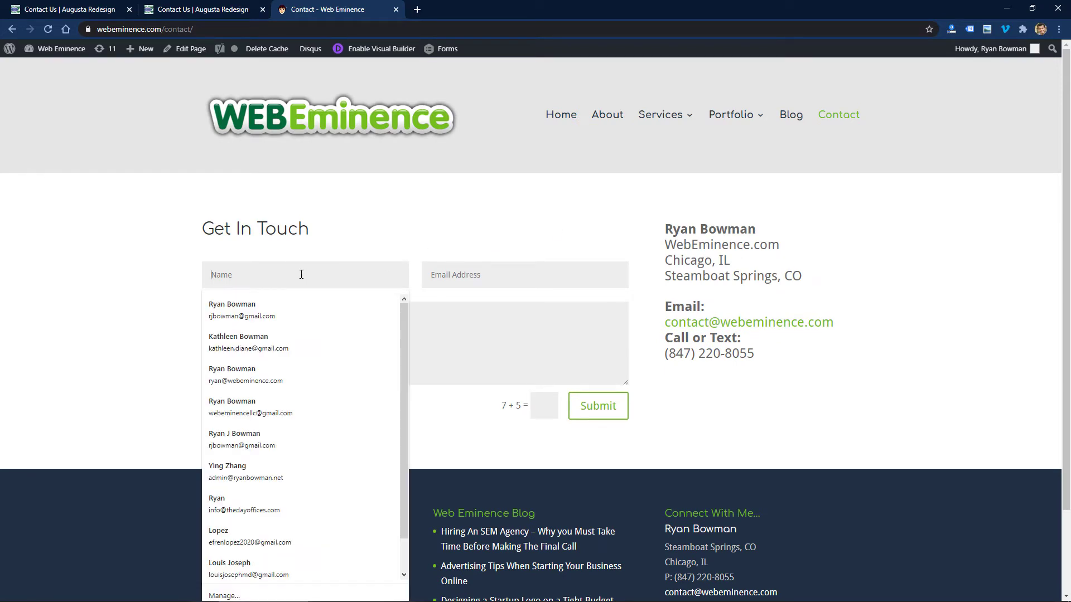
pyautogui.click(197, 259)
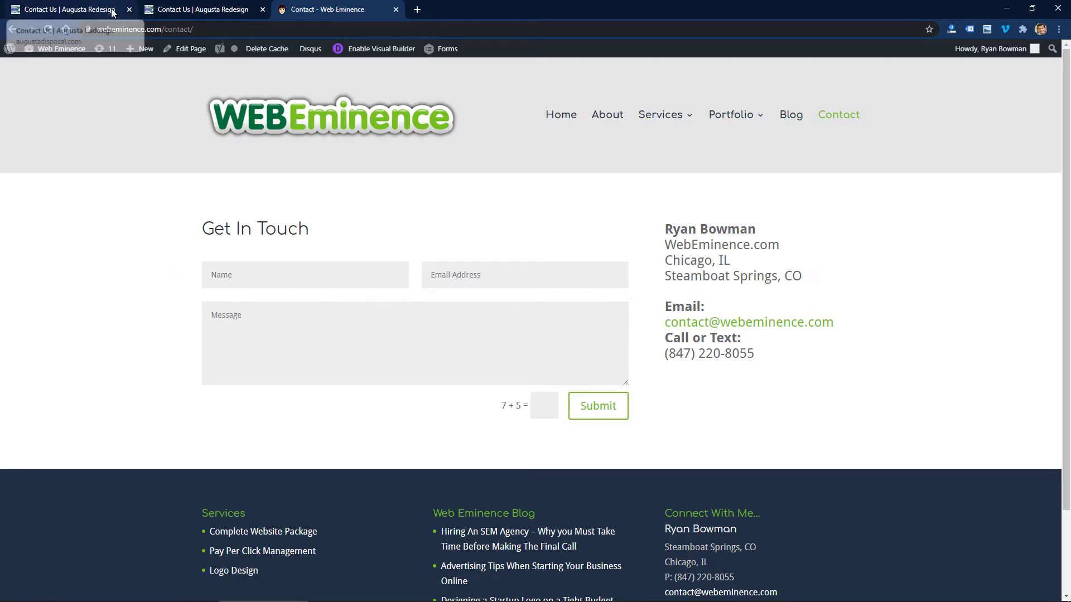
pyautogui.hotkey('ctrl', 'w')
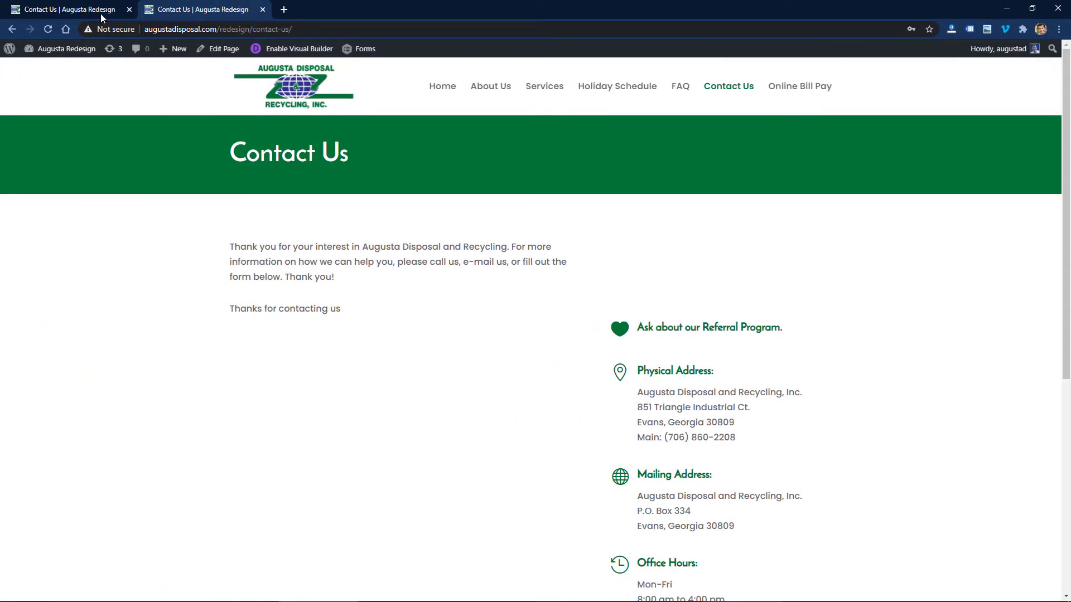
# - Open the Augusta page's contact form settings in the builder and enlarge the panel
pyautogui.click(100, 11)
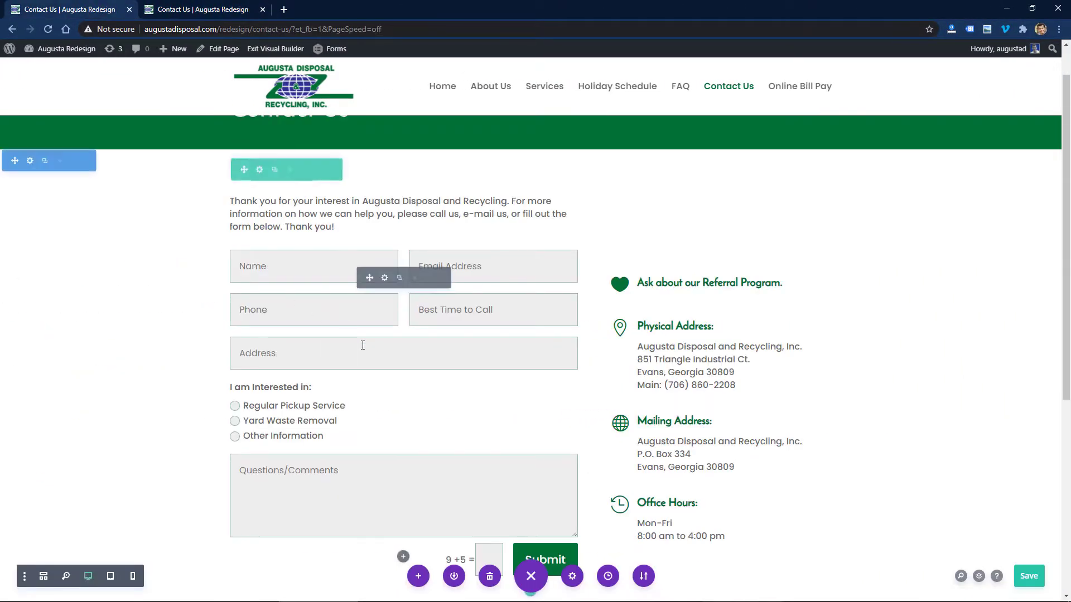
pyautogui.click(383, 278)
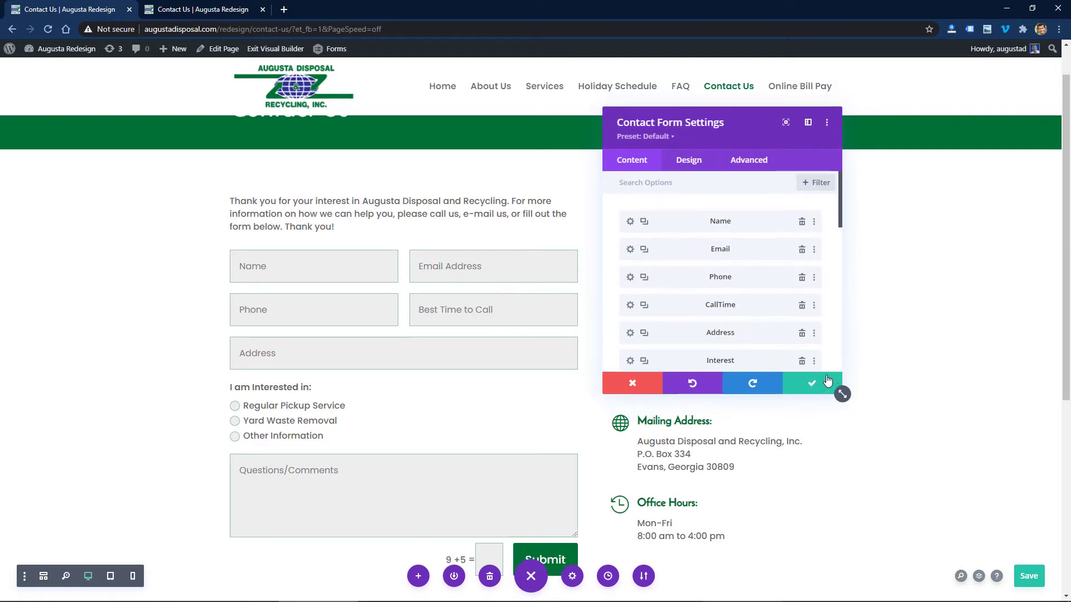
pyautogui.moveTo(843, 397); pyautogui.dragTo(905, 536)
pyautogui.scroll(-4, 767, 411)
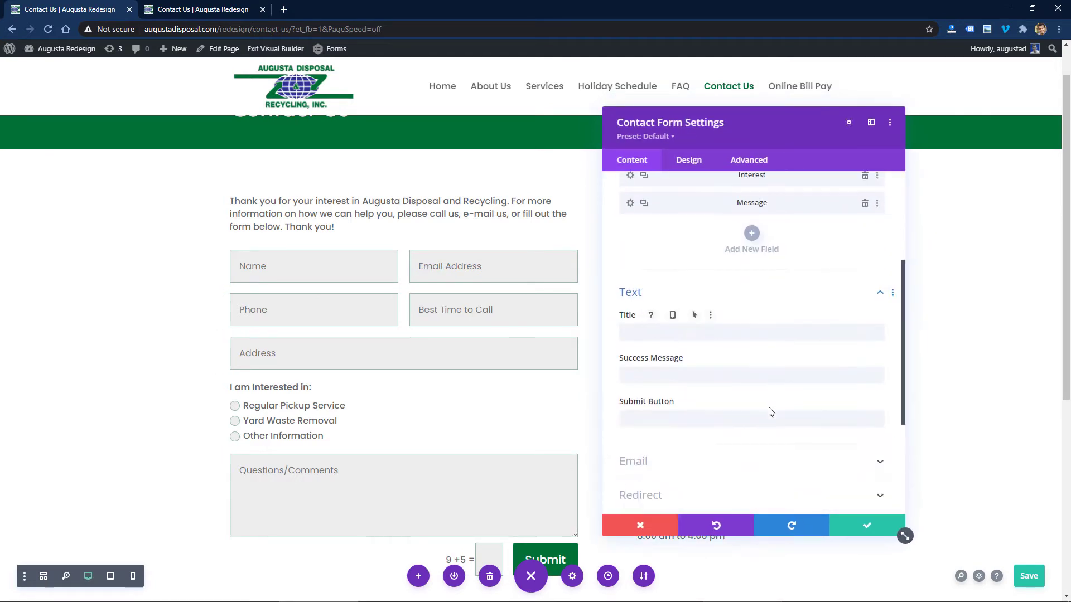
pyautogui.scroll(4, 769, 407)
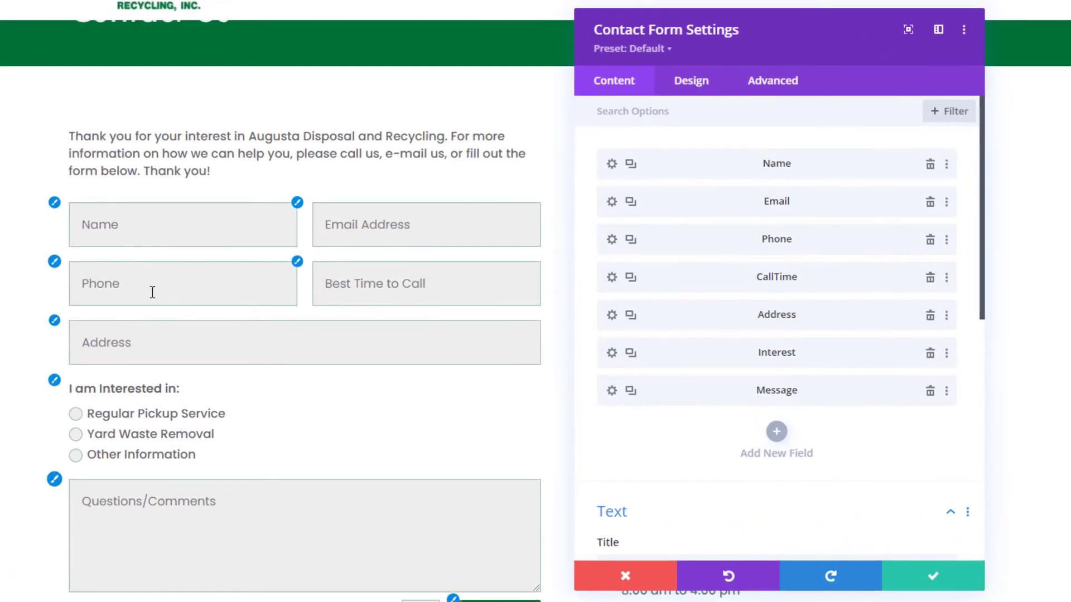
# - Inspect the form's email settings, then switch to the live Contact Us page
pyautogui.scroll(-5, 717, 360)
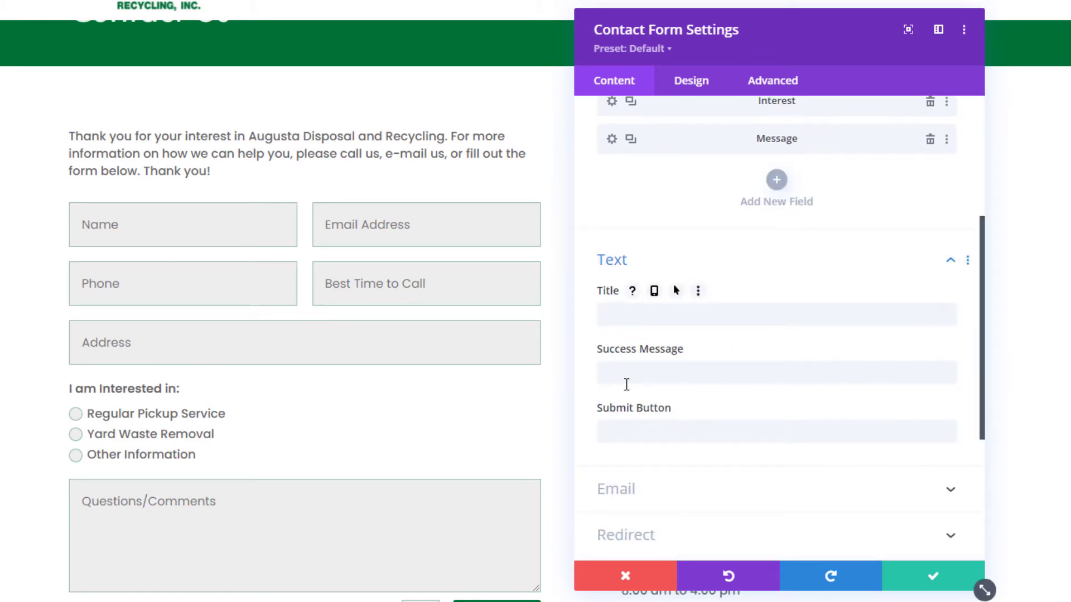
pyautogui.scroll(-2, 653, 429)
pyautogui.click(663, 300)
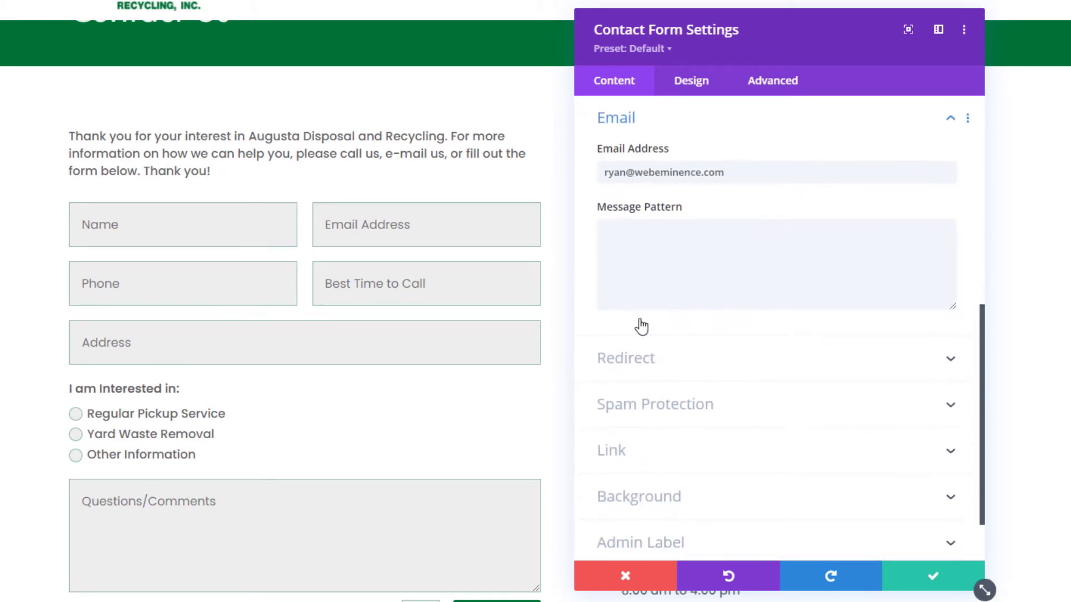
pyautogui.scroll(5, 731, 243)
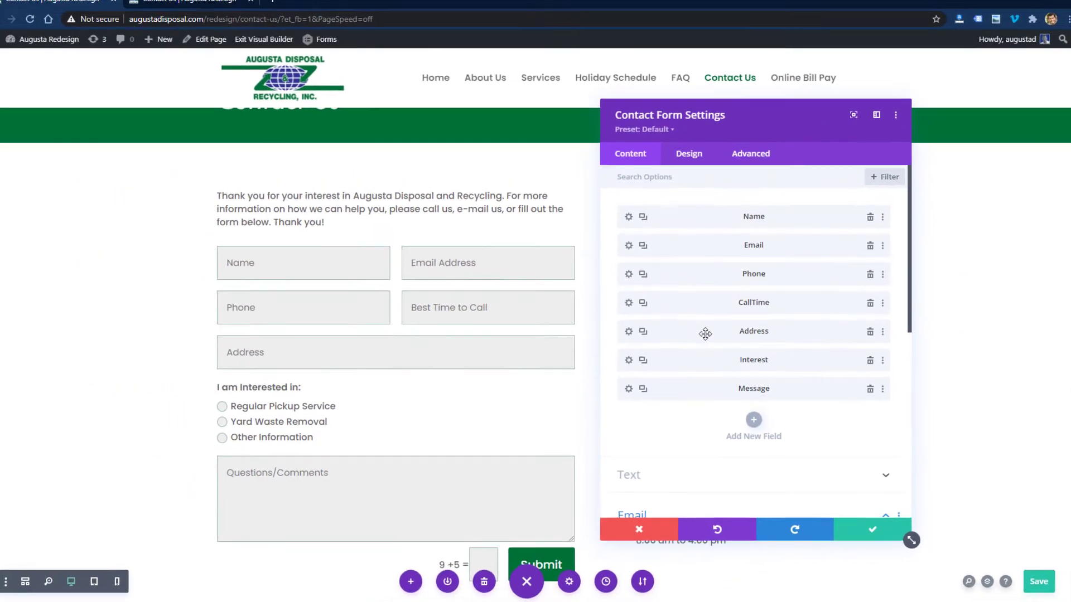
pyautogui.click(193, 1)
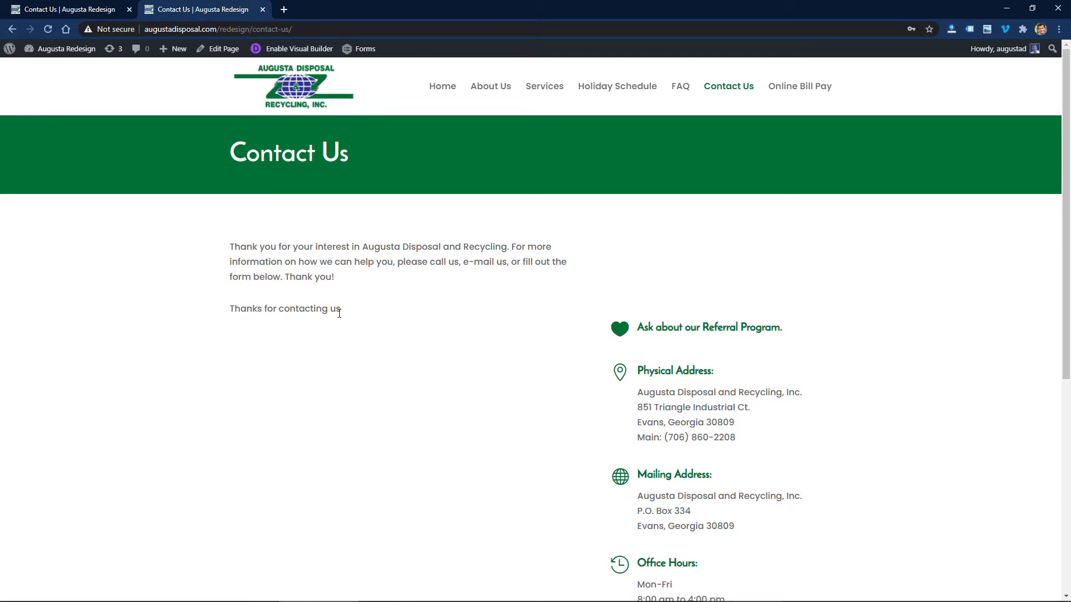
# - Review the 'New Message From Augusta Redesign' test email's addresses and message body in Thunderbird
pyautogui.hotkey('alt', 'Tab')
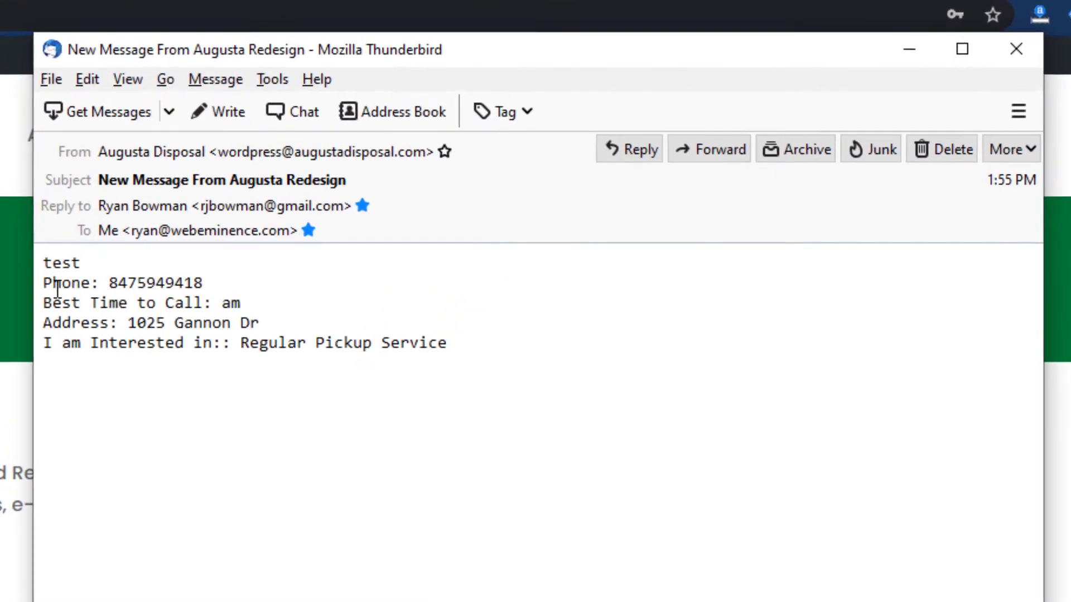
pyautogui.click(113, 235)
pyautogui.click(110, 200)
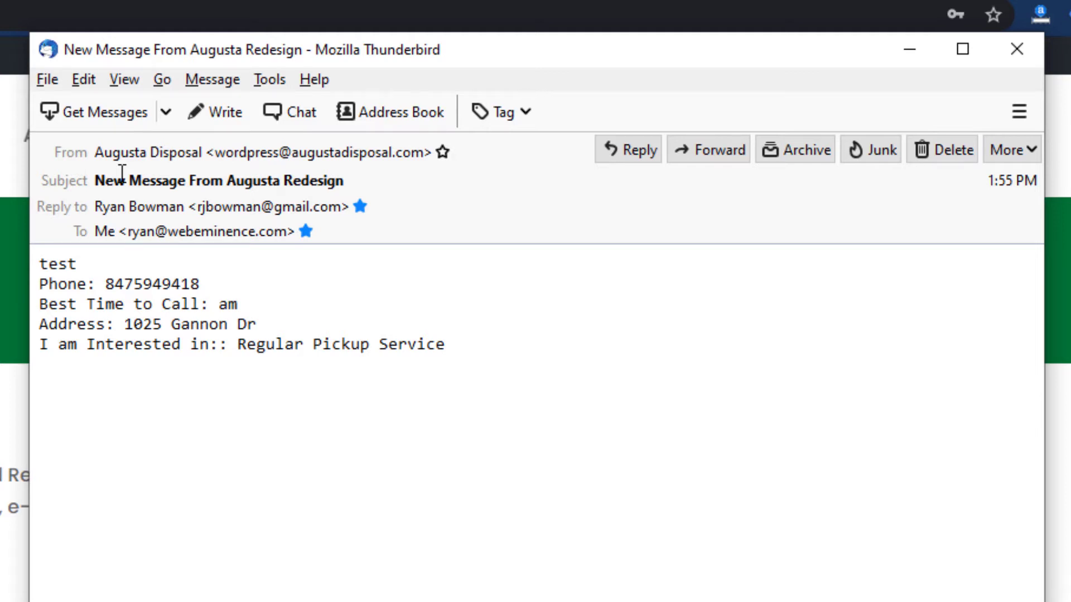
pyautogui.doubleClick(40, 259)
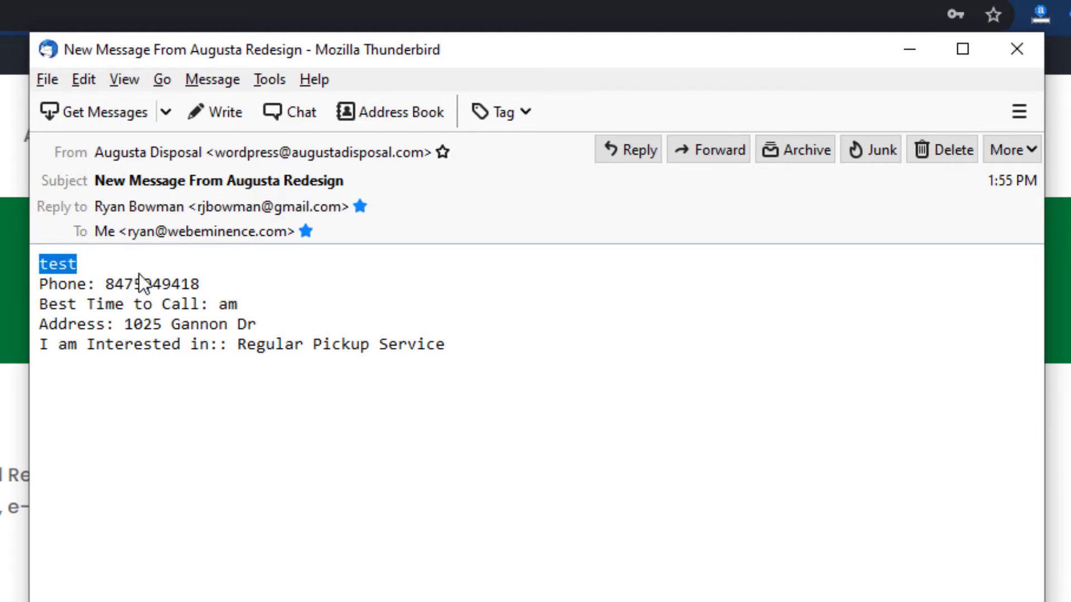
pyautogui.moveTo(139, 281); pyautogui.dragTo(430, 357)
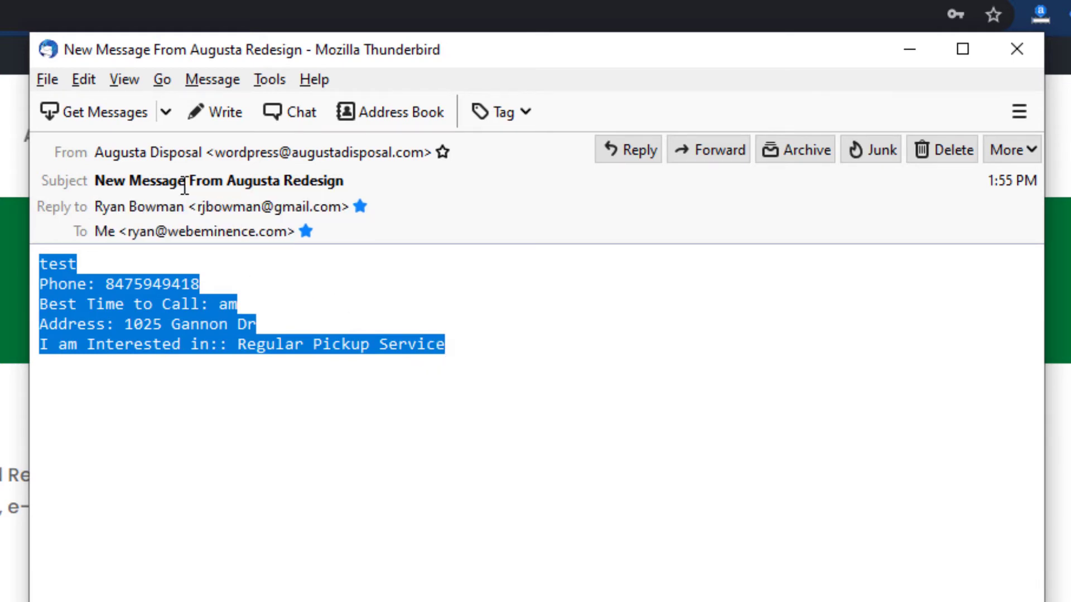
# - Enter 'General Contact' as the contact form's Title in its Text settings
pyautogui.click(82, 10)
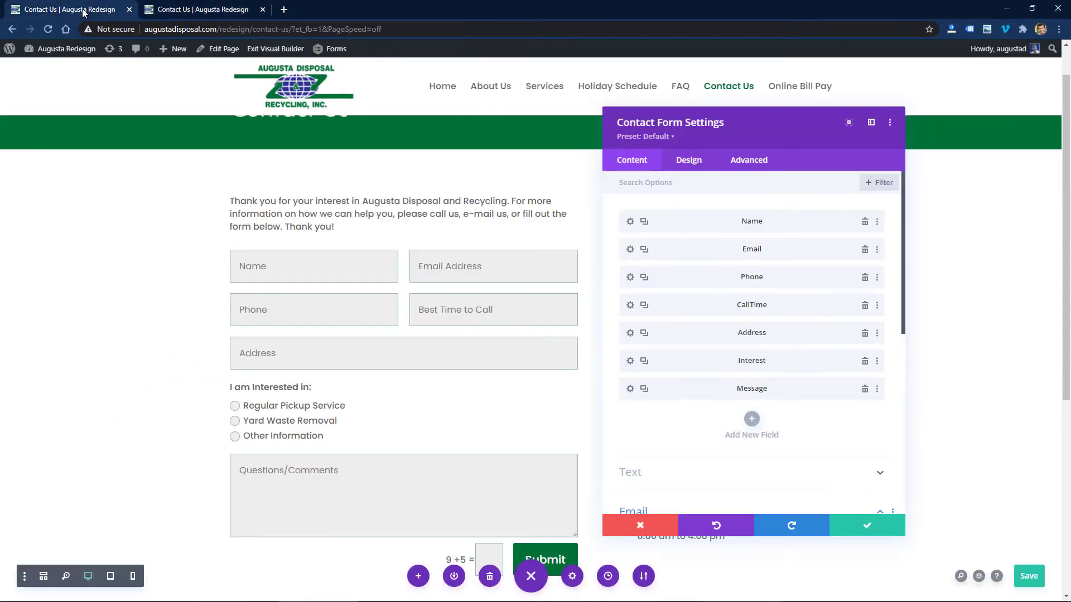
pyautogui.scroll(-2, 688, 354)
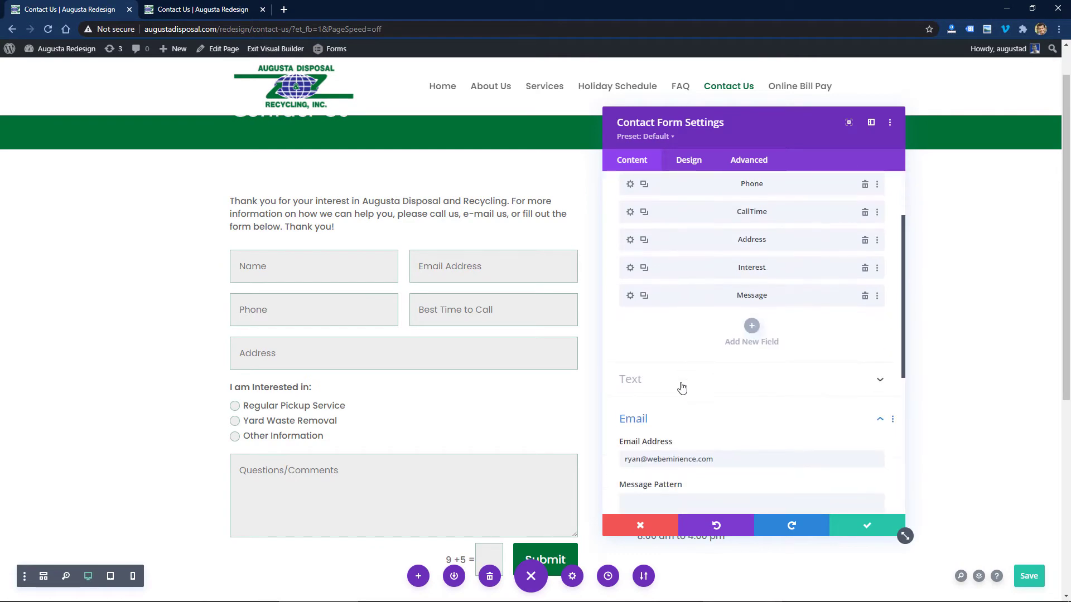
pyautogui.click(682, 384)
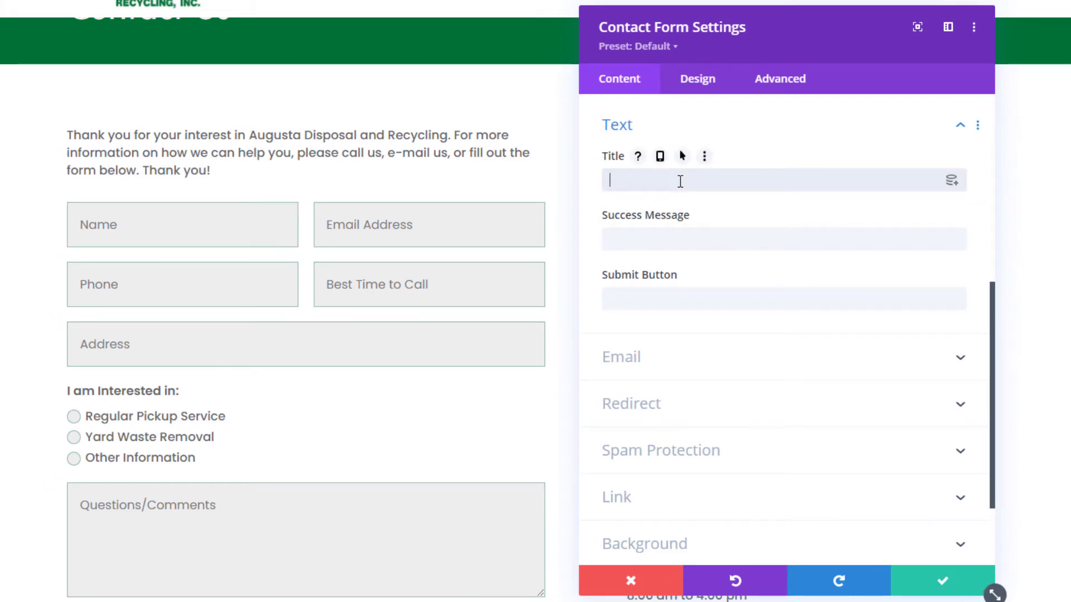
pyautogui.write('ener')
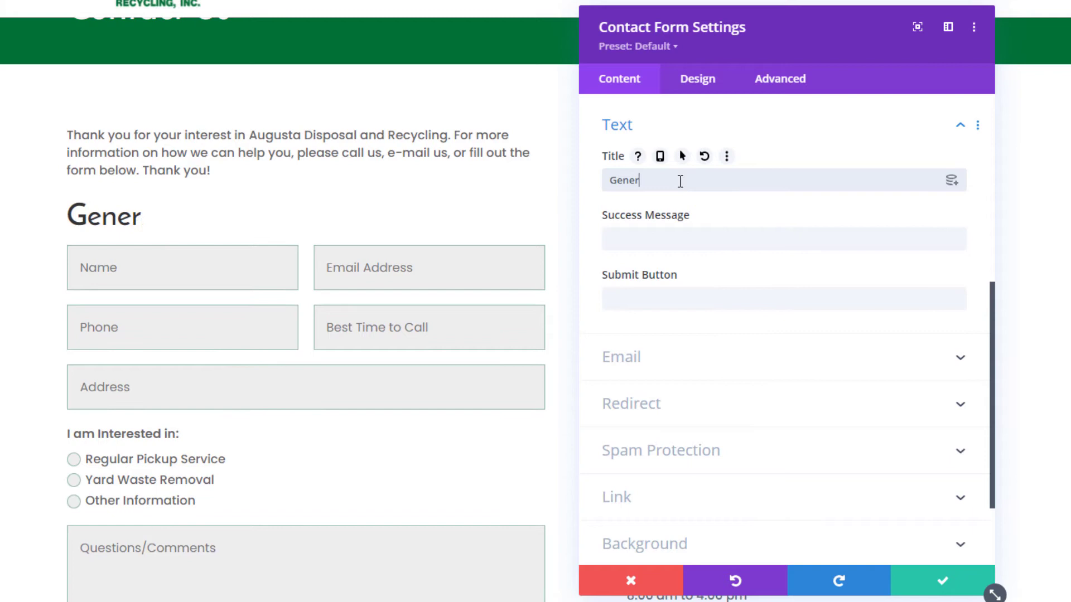
pyautogui.write('al S')
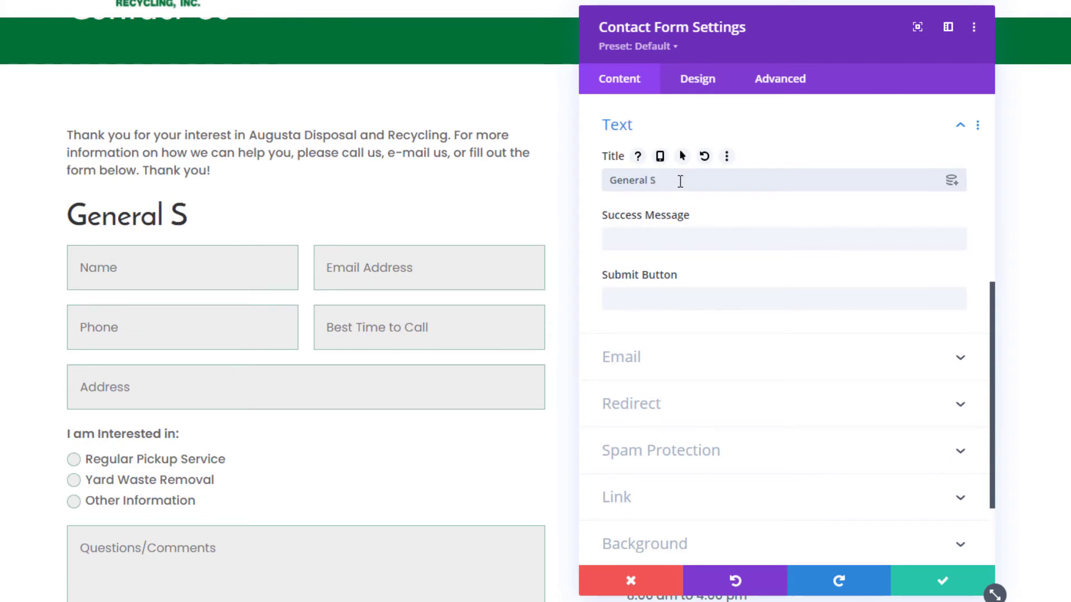
pyautogui.write('u')
pyautogui.press('BackSpace')
pyautogui.press('BackSpace')
pyautogui.write('Contact')
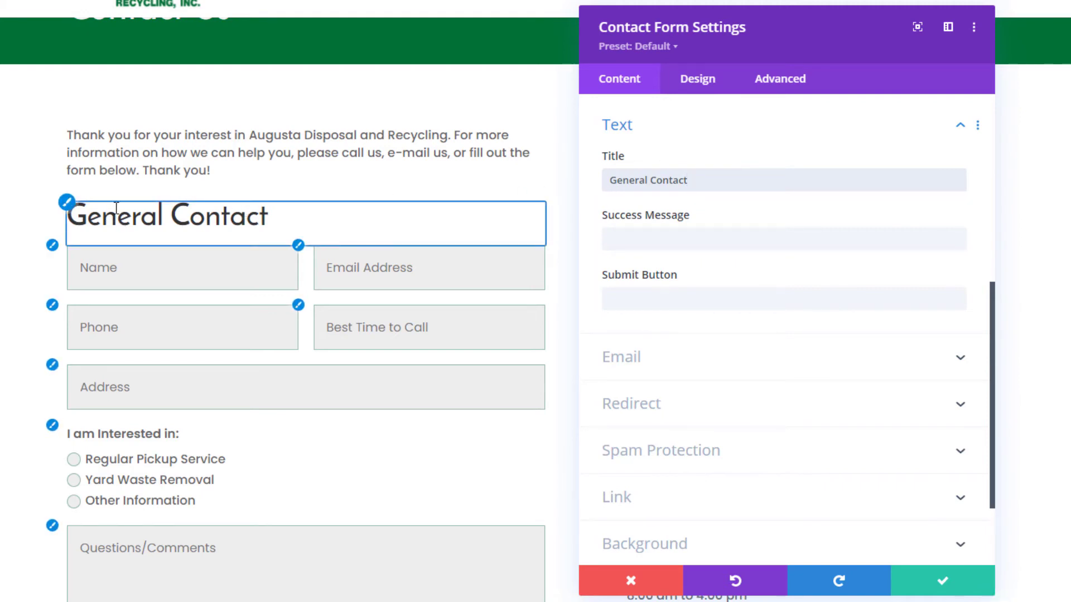
# - Add 'display:none;' as Contact Title custom CSS and save the form settings
pyautogui.click(778, 88)
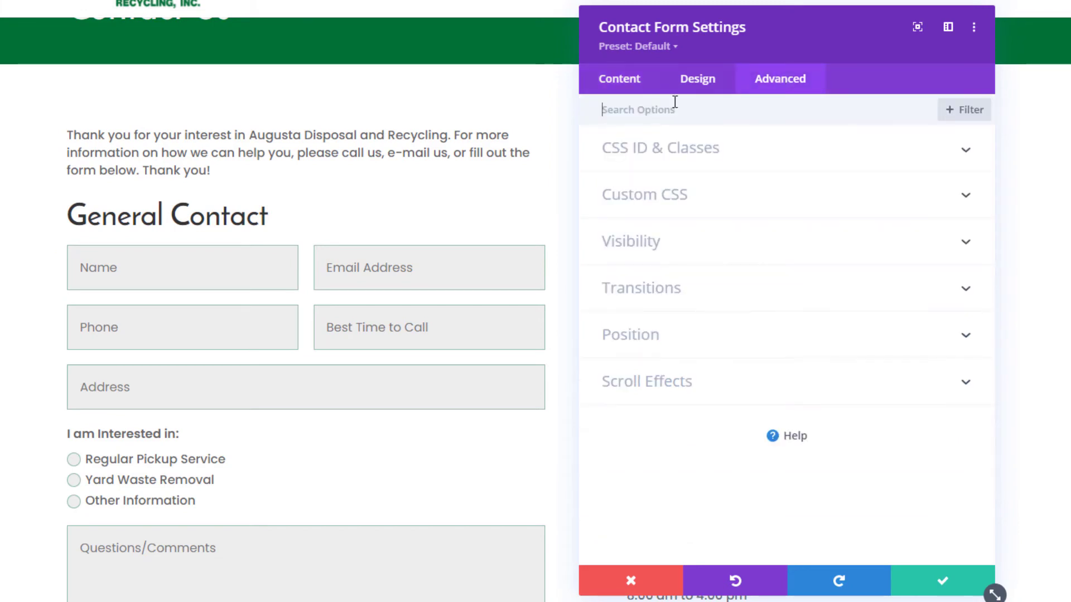
pyautogui.click(731, 199)
pyautogui.scroll(-5, 712, 232)
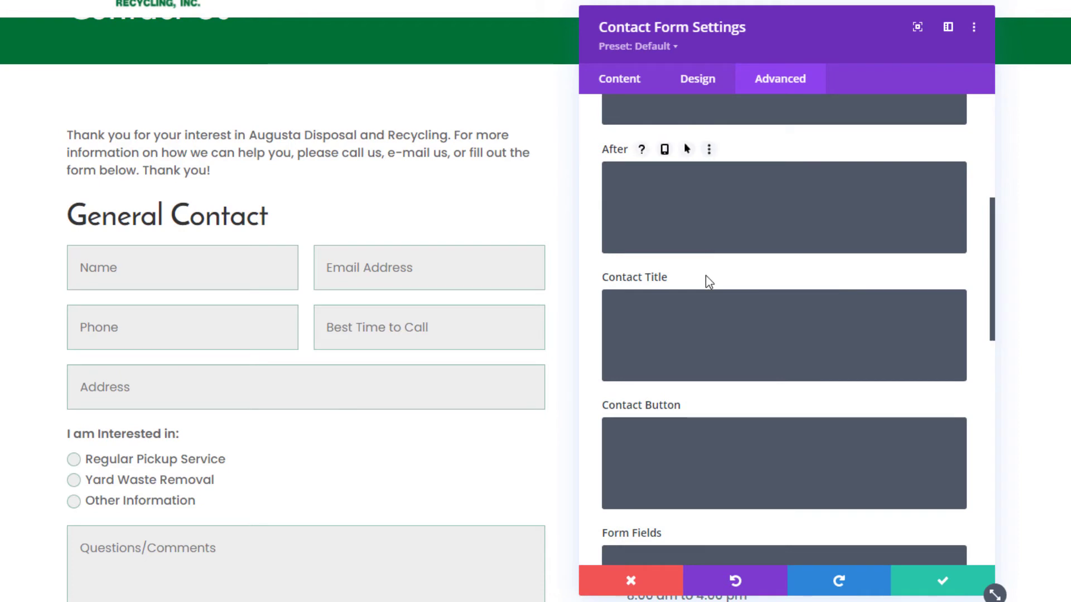
pyautogui.click(652, 311)
pyautogui.write('di')
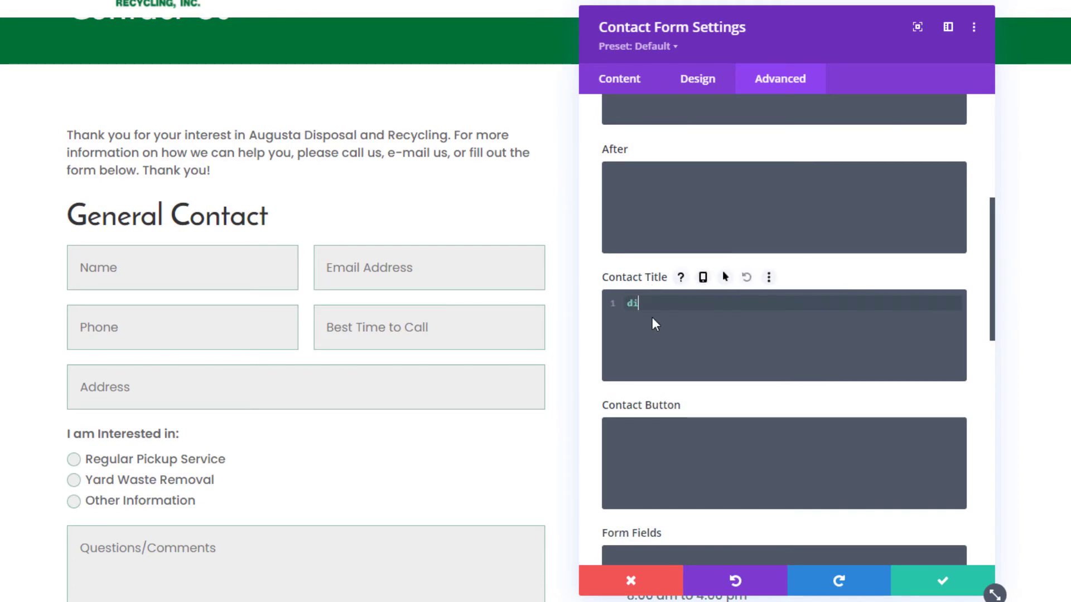
pyautogui.write('splay:')
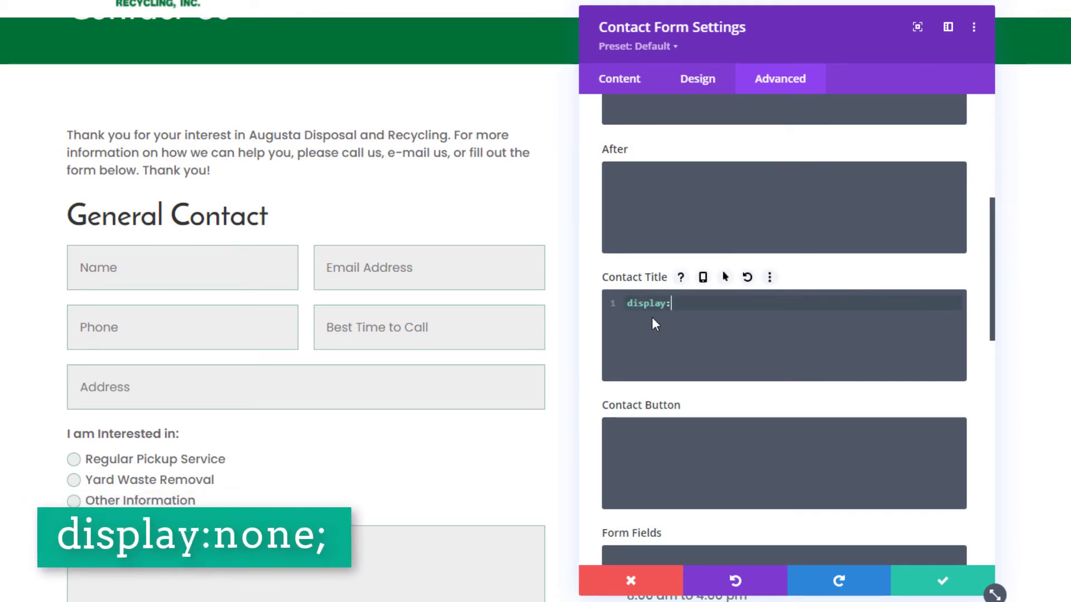
pyautogui.write('none;')
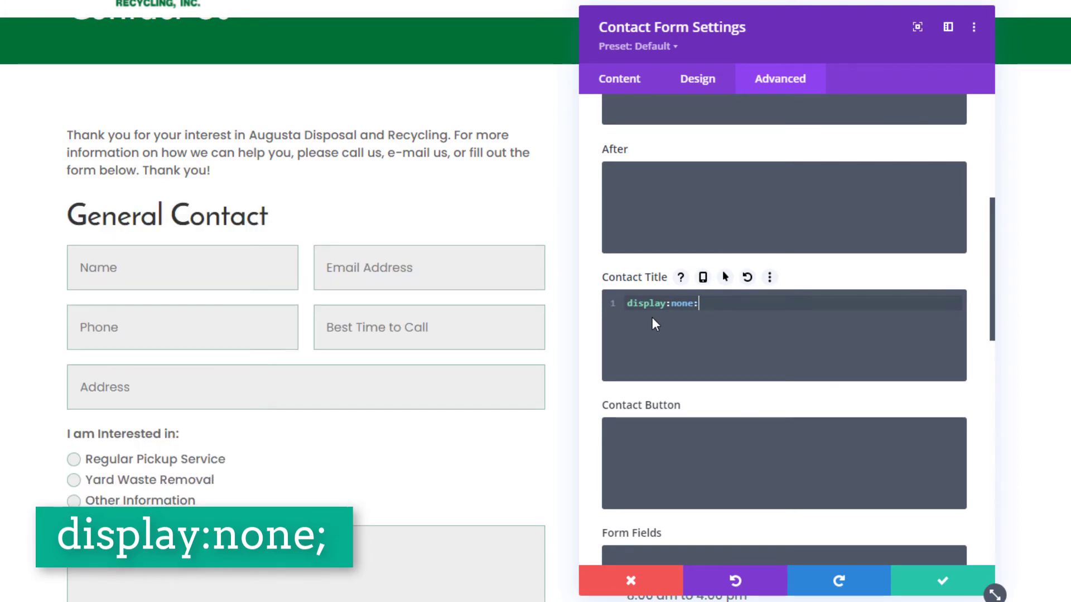
pyautogui.press('BackSpace')
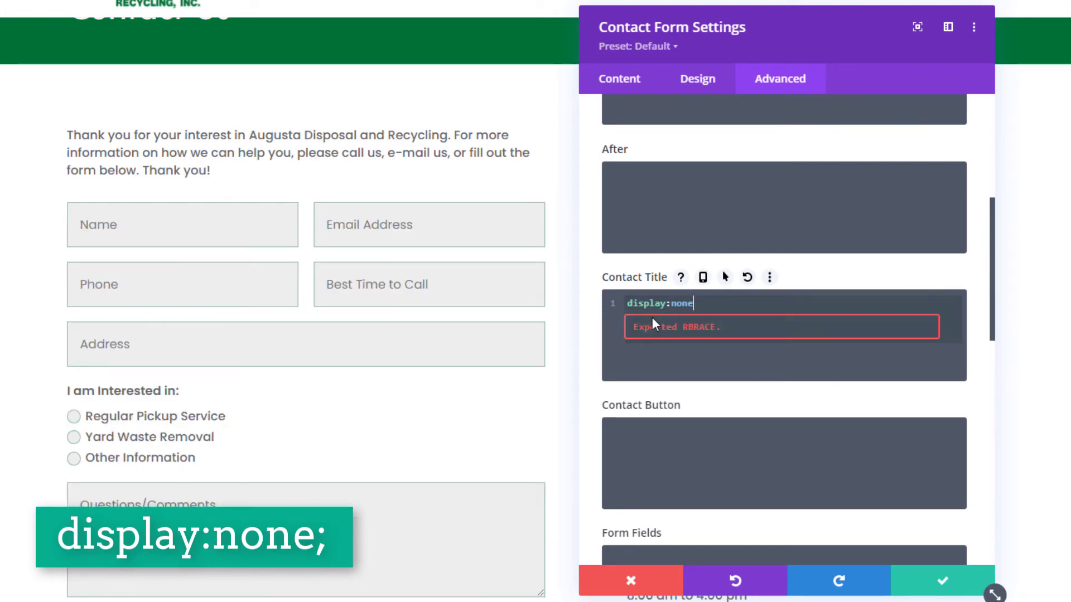
pyautogui.write(';')
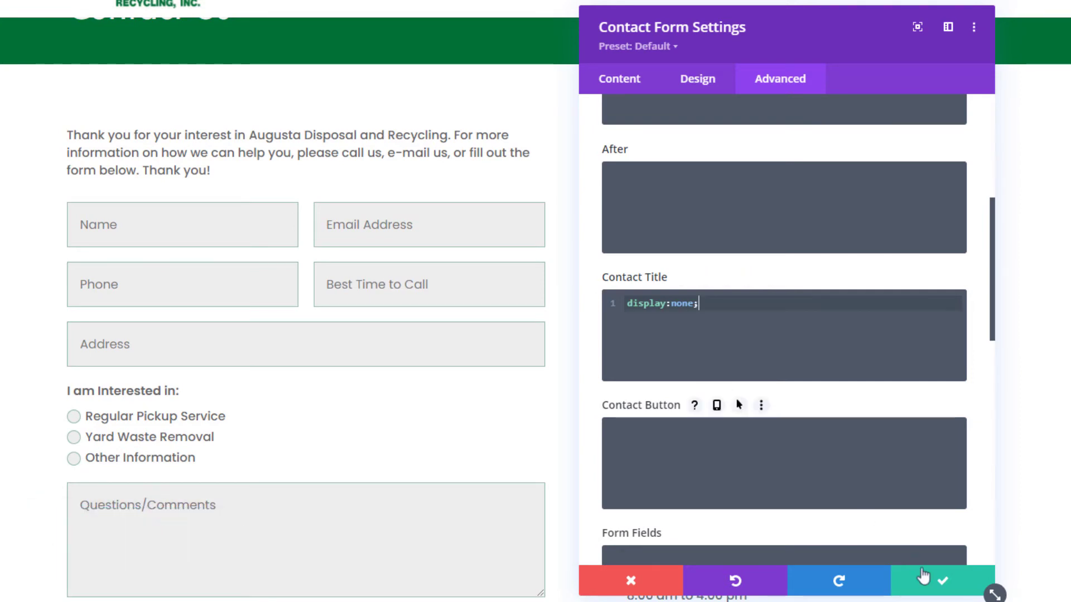
pyautogui.click(936, 580)
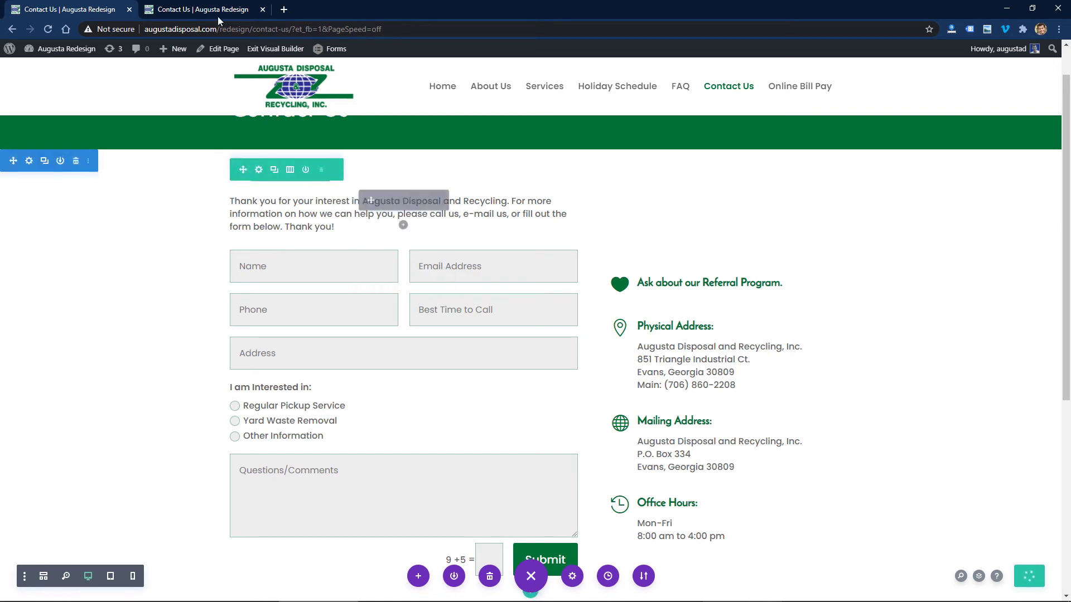
# - Reload the live Contact Us page so the form reappears
pyautogui.click(175, 11)
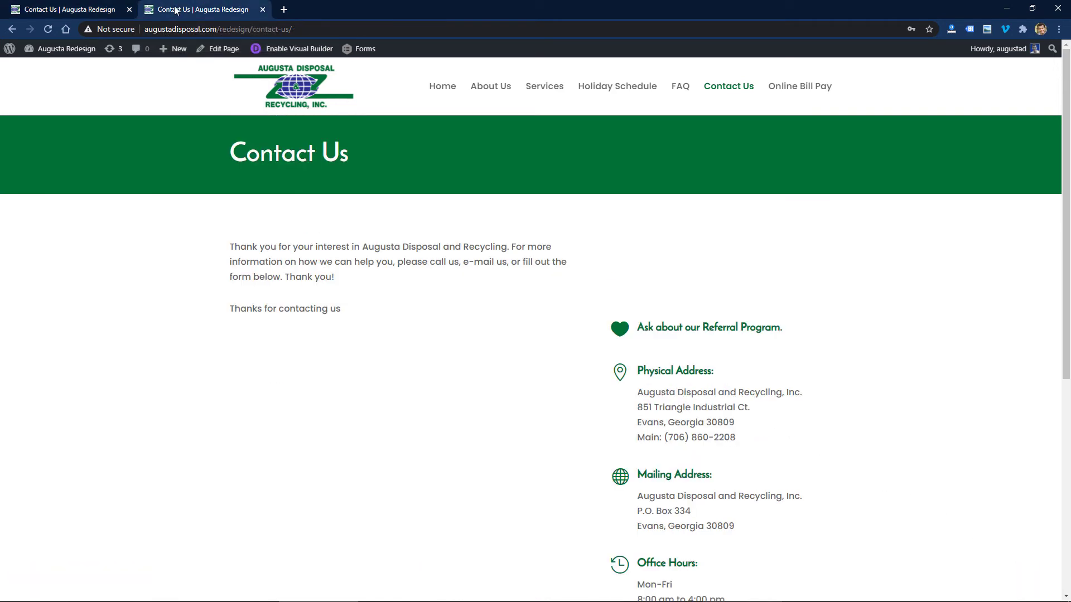
pyautogui.press('F5')
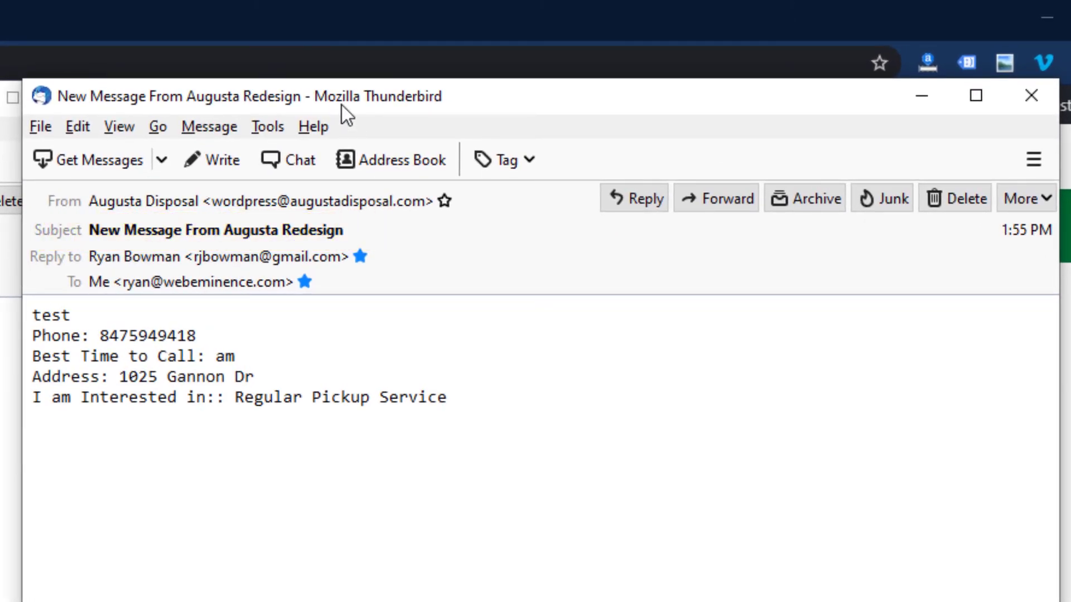
# - Move the older email window aside to compare it with the 'General Contact' notification
pyautogui.moveTo(341, 104); pyautogui.dragTo(268, 106)
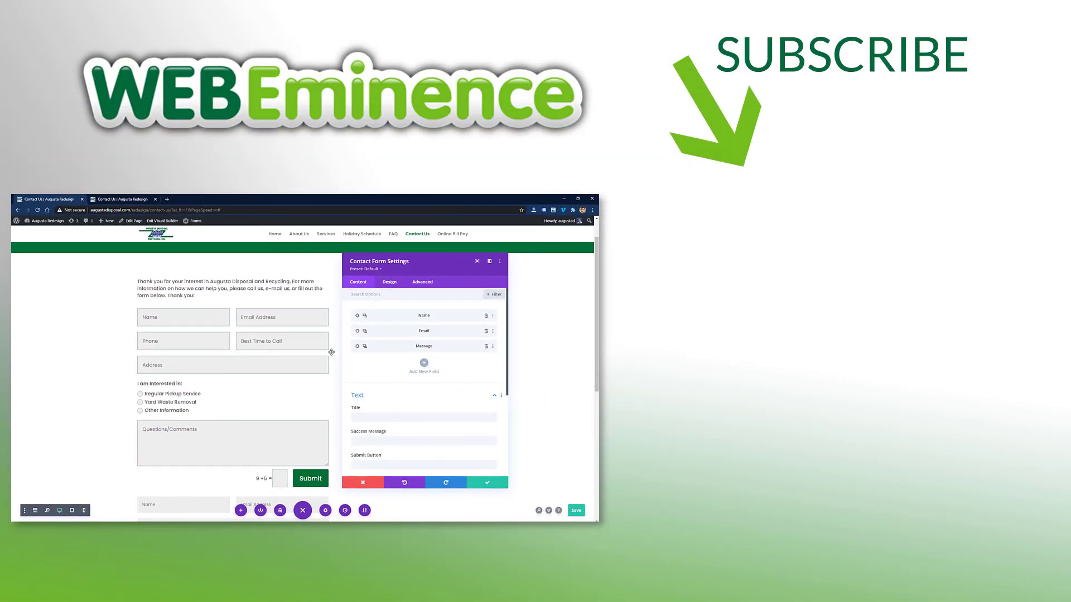
# - Add a field to the lower contact form, leaving its type unchanged, and confirm the settings
pyautogui.click(424, 364)
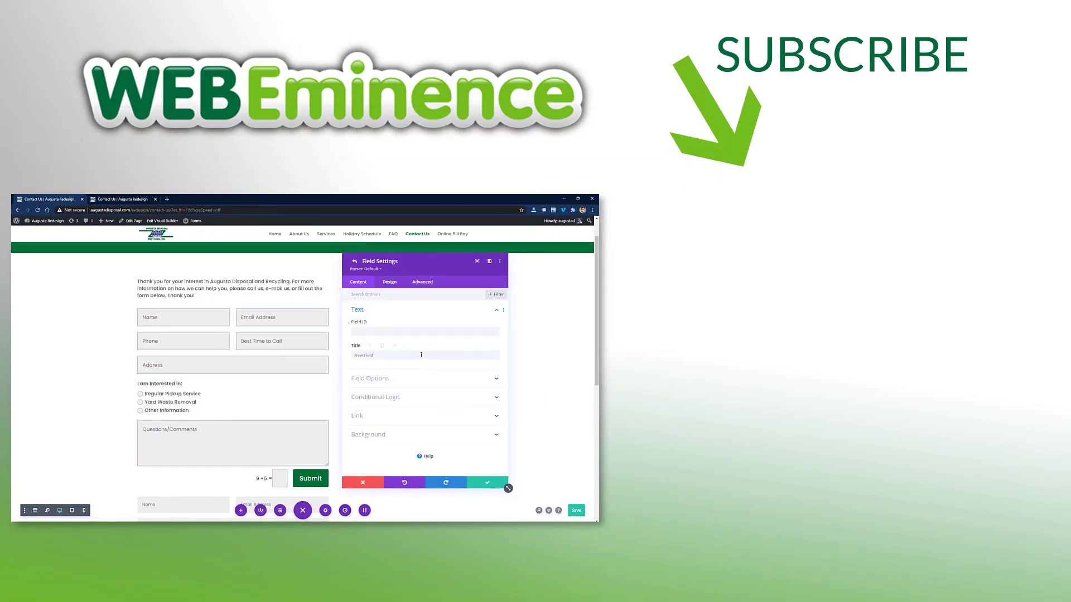
pyautogui.click(389, 377)
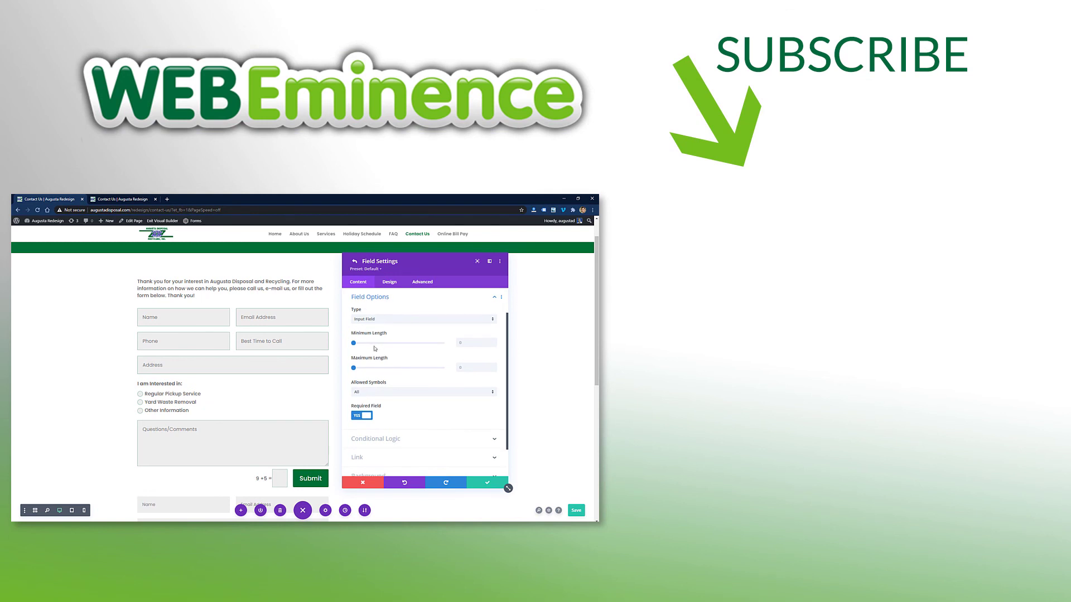
pyautogui.click(376, 318)
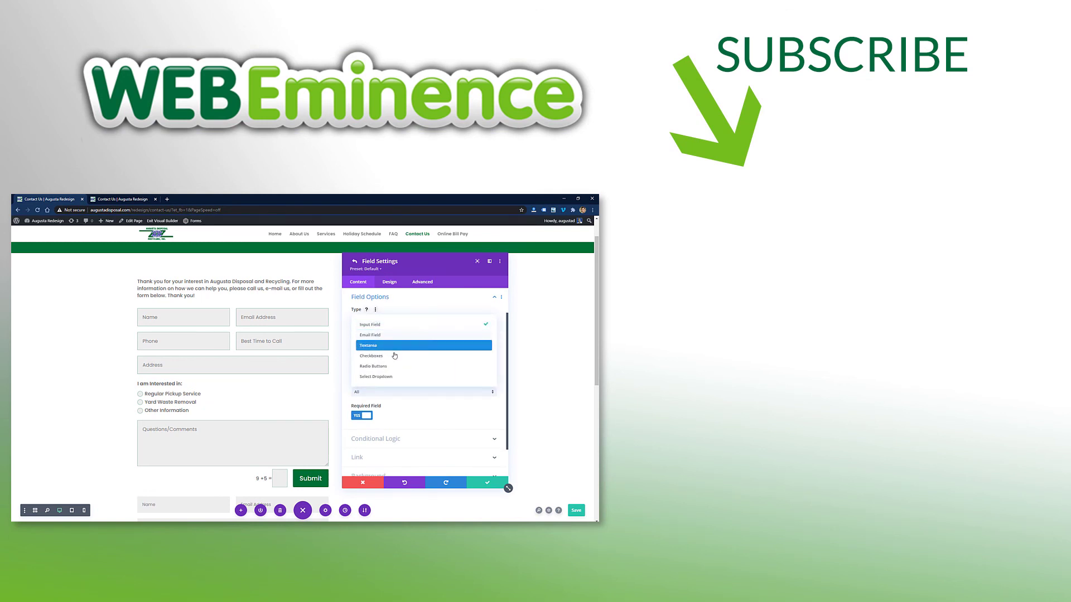
pyautogui.click(354, 263)
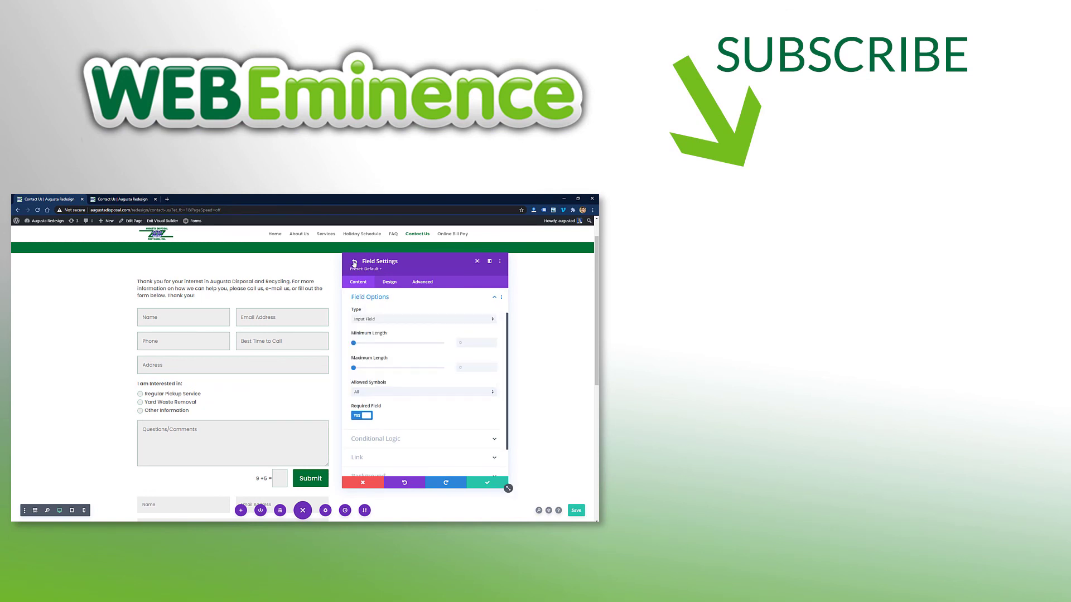
pyautogui.click(354, 263)
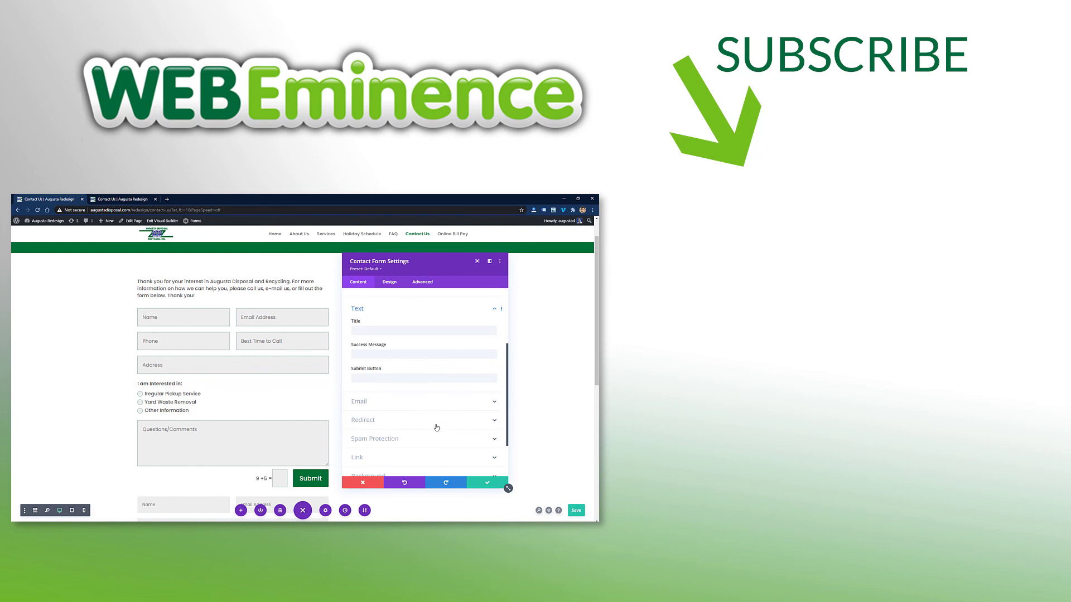
pyautogui.click(481, 481)
pyautogui.scroll(-1, 264, 387)
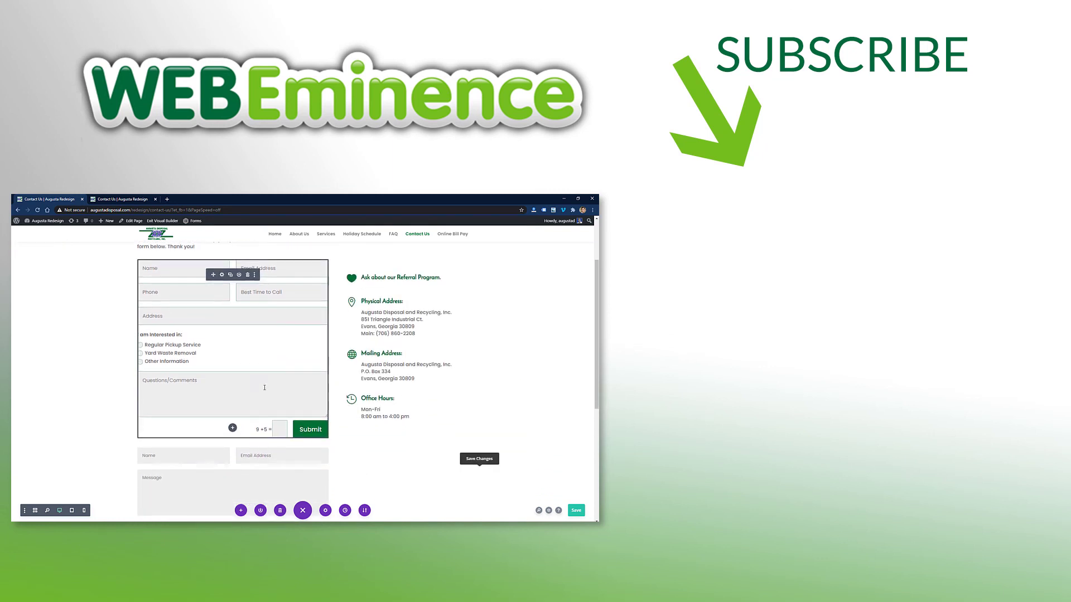